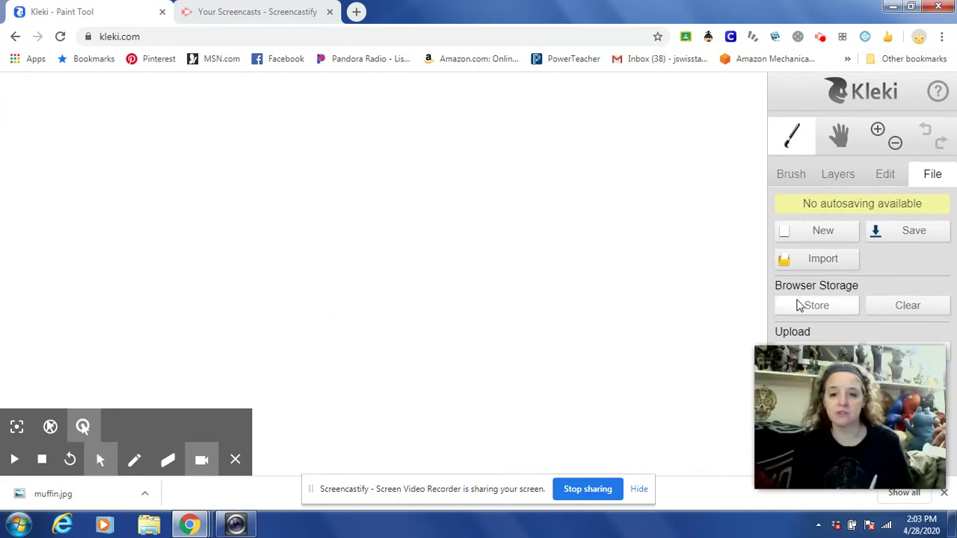
- Import the muffin photo from the Pictures library (2268 x 4032 preview)
mouse_move(917, 357)
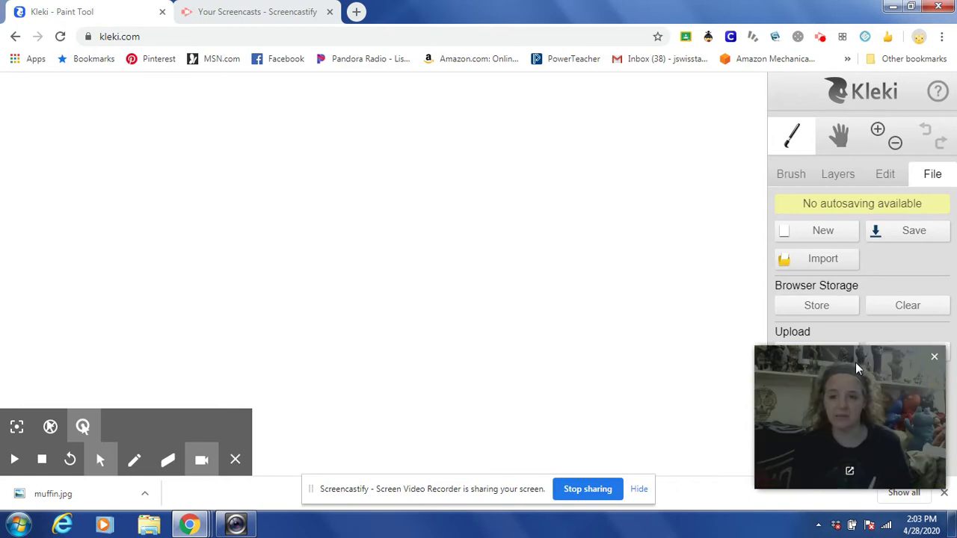
left_click_drag(854, 357, 106, 269)
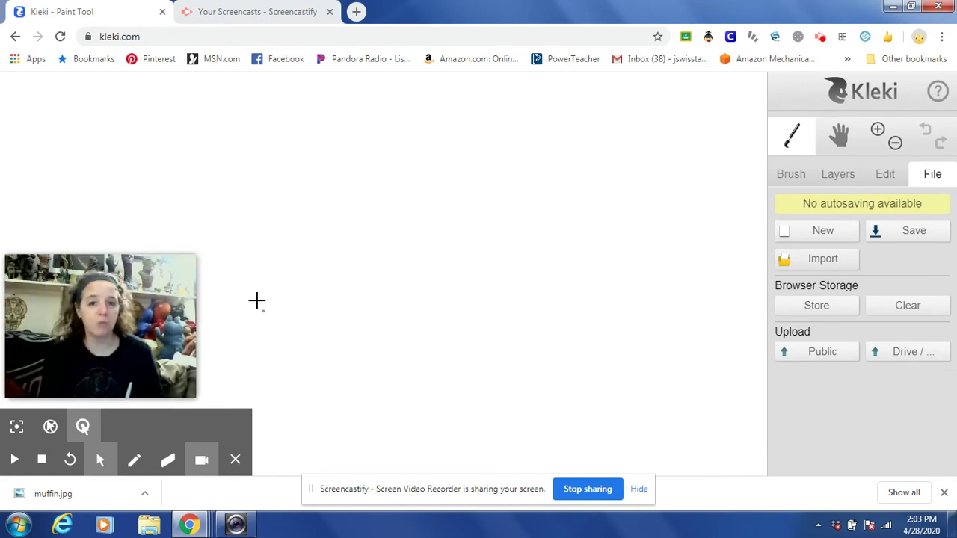
left_click(638, 490)
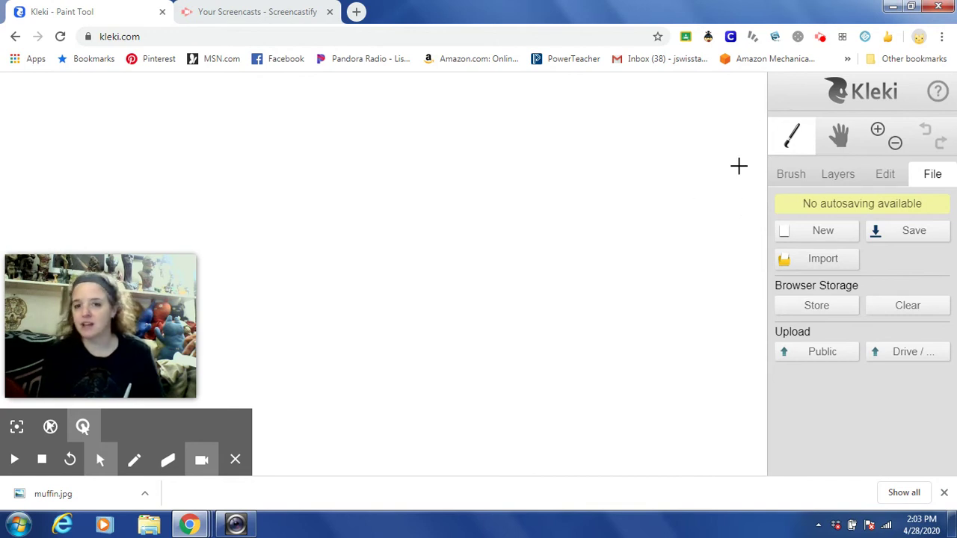
left_click(821, 261)
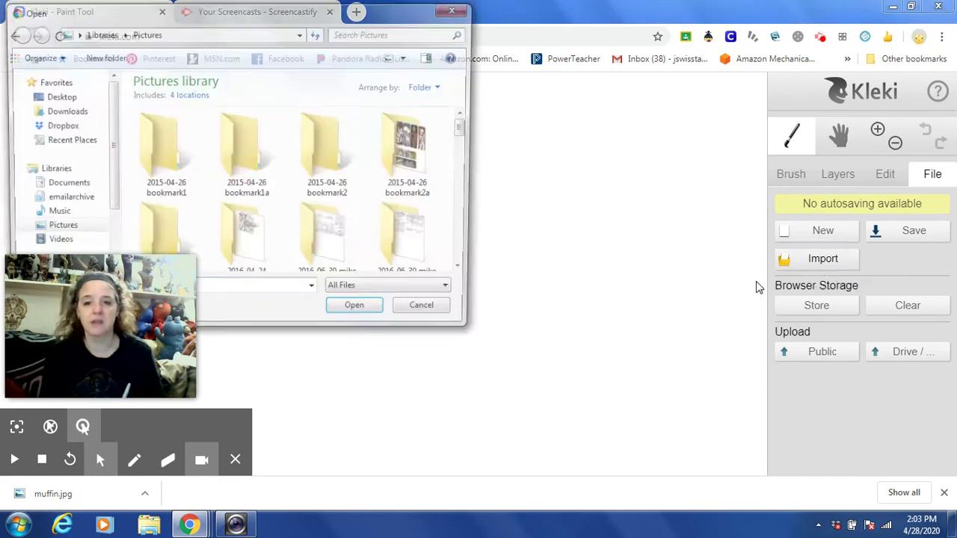
left_click_drag(175, 10, 256, 15)
left_click_drag(547, 130, 553, 231)
left_click(420, 243)
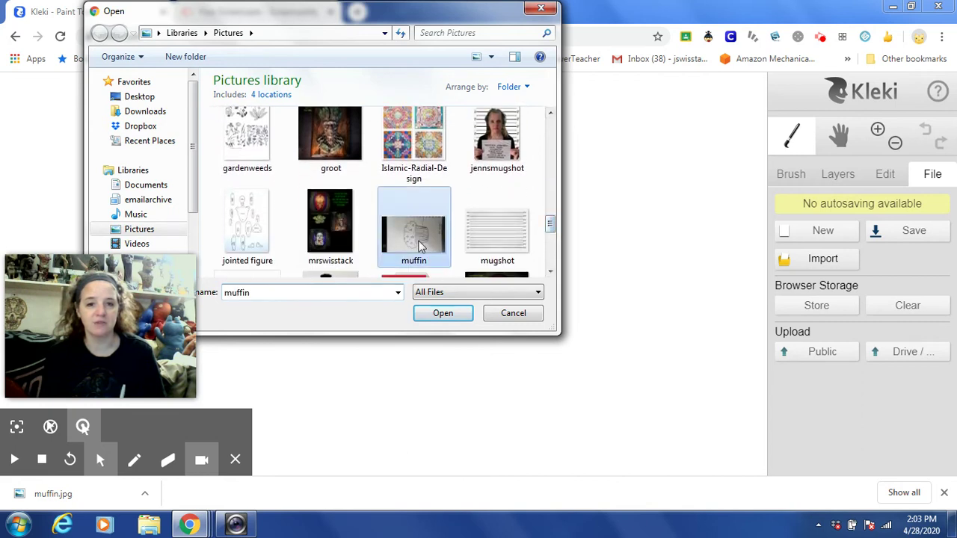
left_click(442, 314)
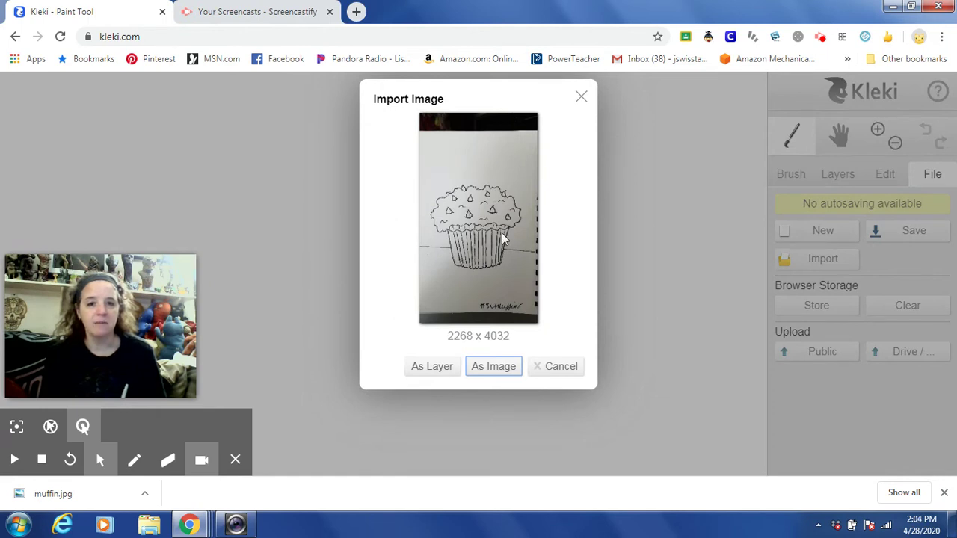
- Place the muffin photo as a new layer, centred and stretched to the full canvas height
left_click(425, 371)
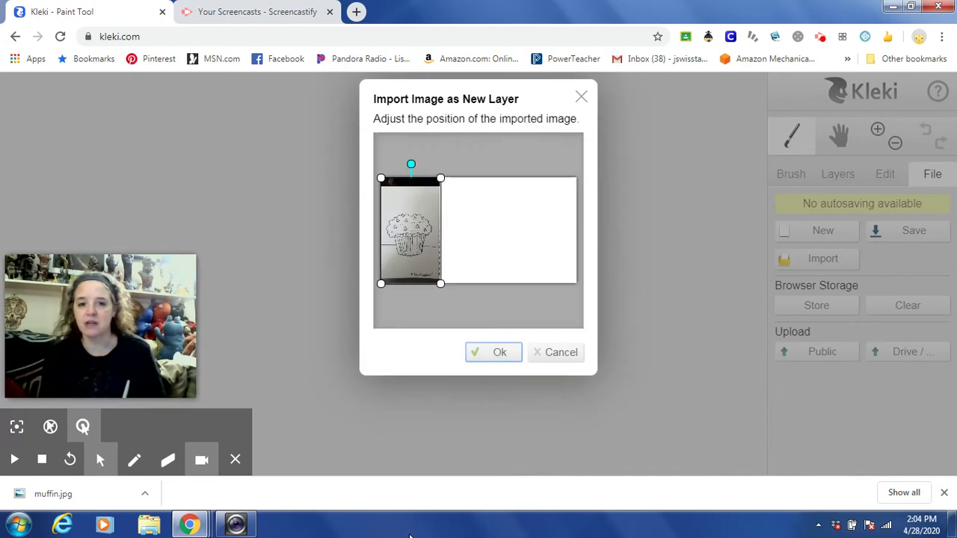
left_click_drag(403, 226, 469, 233)
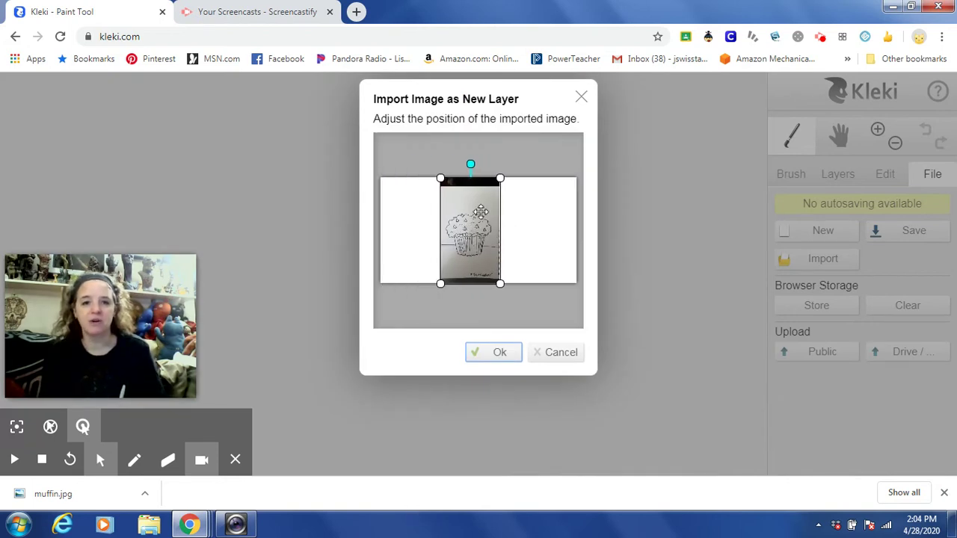
left_click_drag(500, 178, 505, 170)
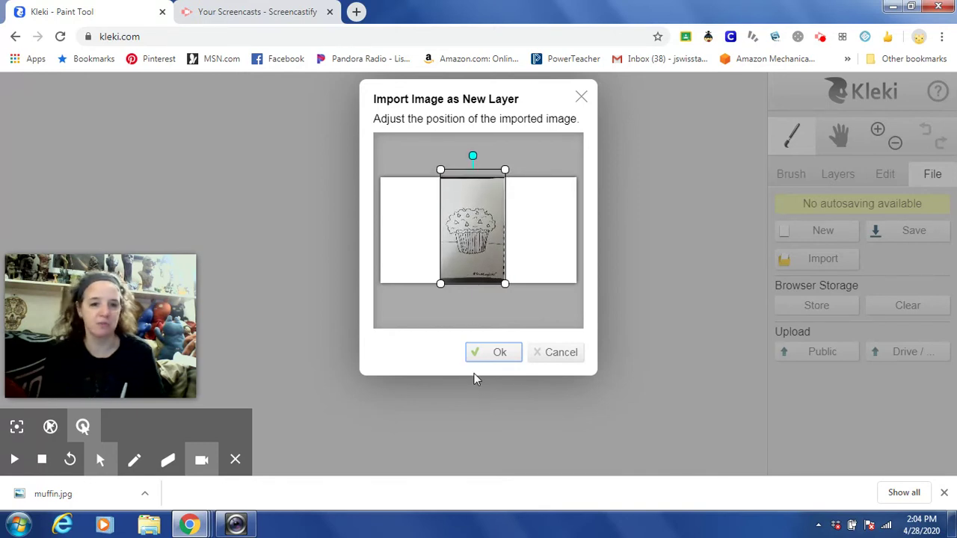
left_click(495, 355)
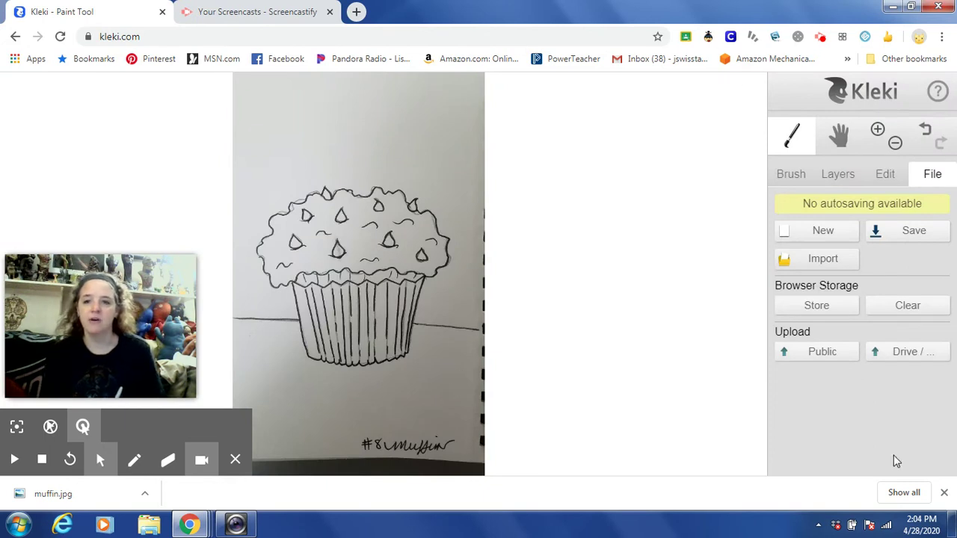
- Shift the view slightly and return to the brush: black, size 2.1, opacity 100
left_click(878, 132)
left_click(877, 132)
left_click(895, 144)
left_click(895, 144)
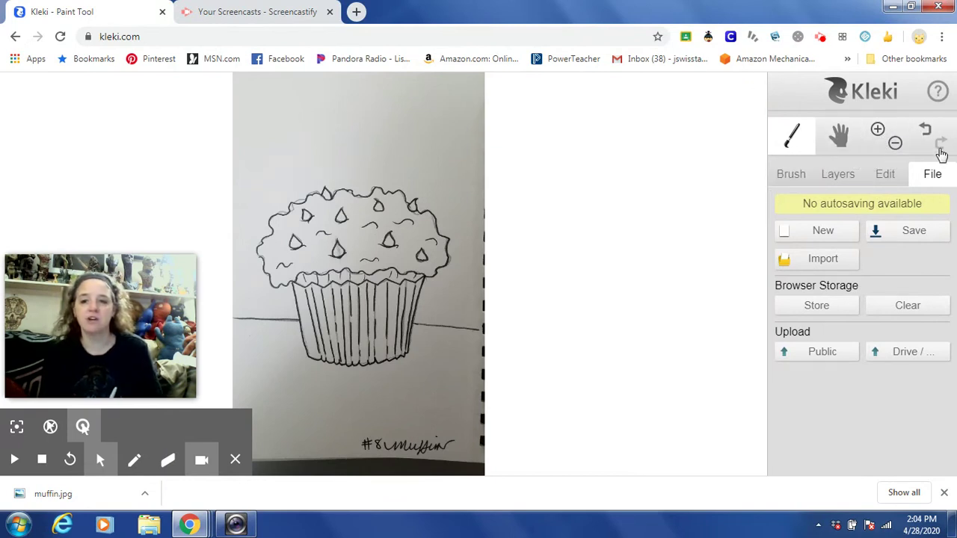
left_click(836, 142)
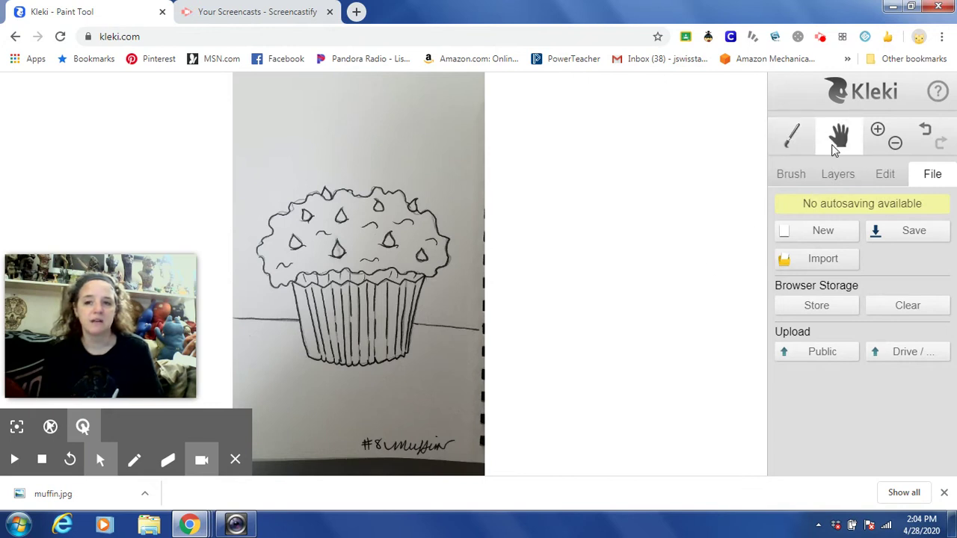
left_click_drag(356, 241, 381, 238)
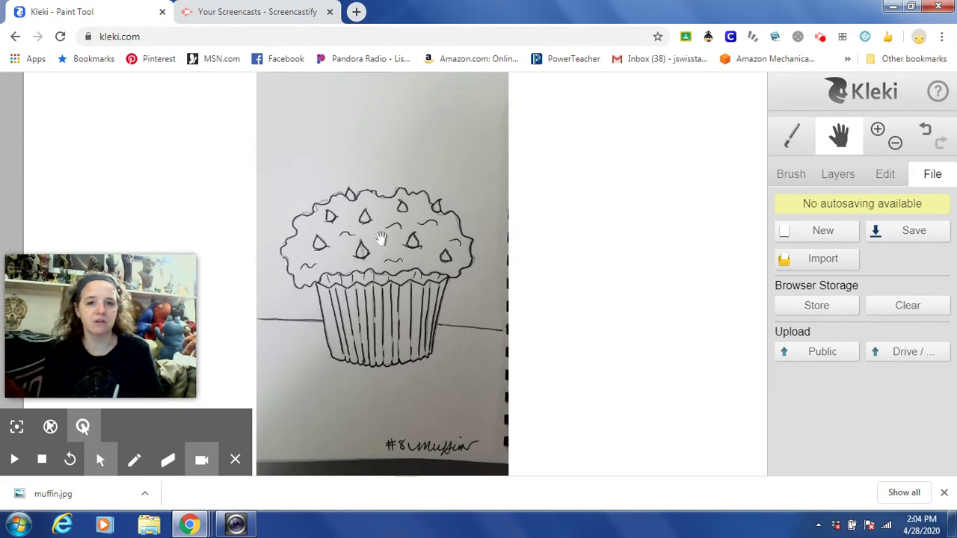
left_click(791, 136)
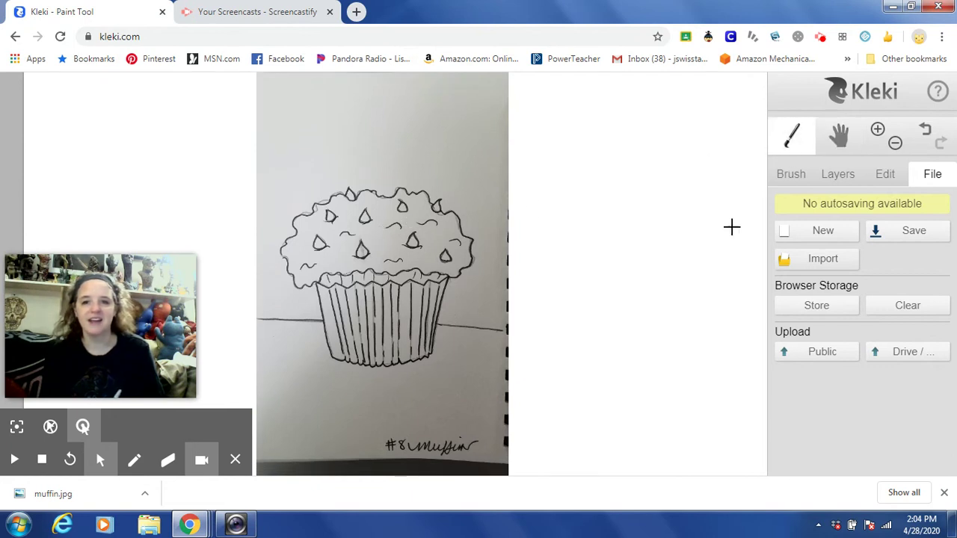
left_click(791, 176)
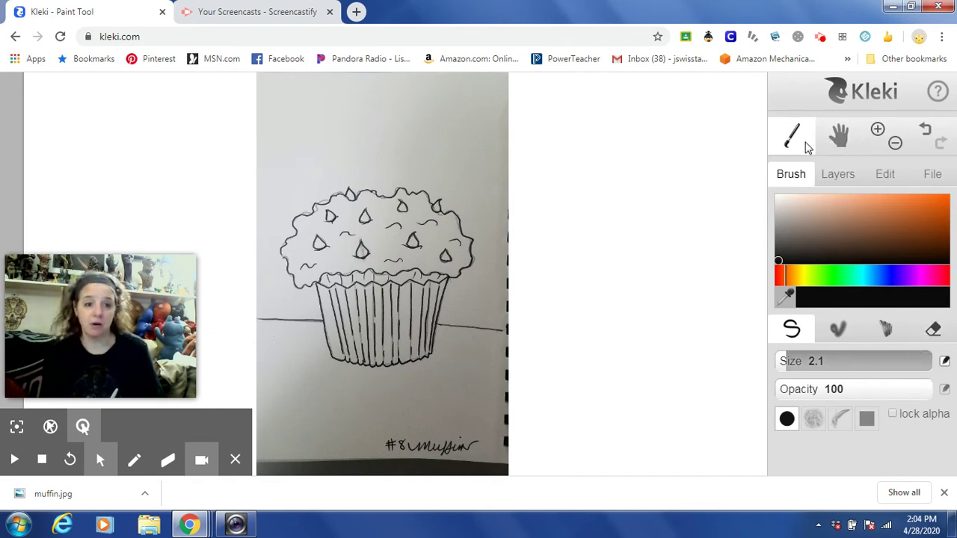
- Add empty Layer 3 above the muffin photo layer, then select white Layer 1
left_click(833, 178)
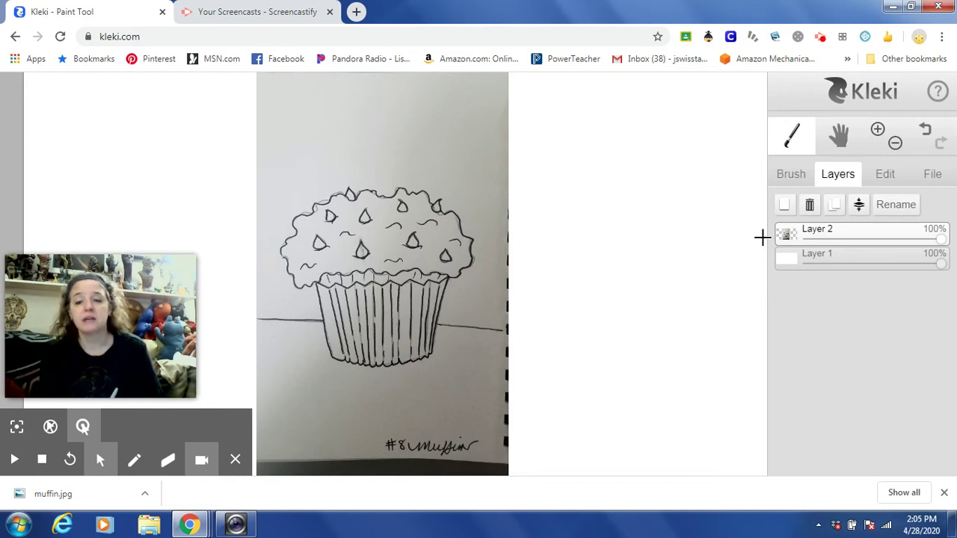
mouse_move(795, 267)
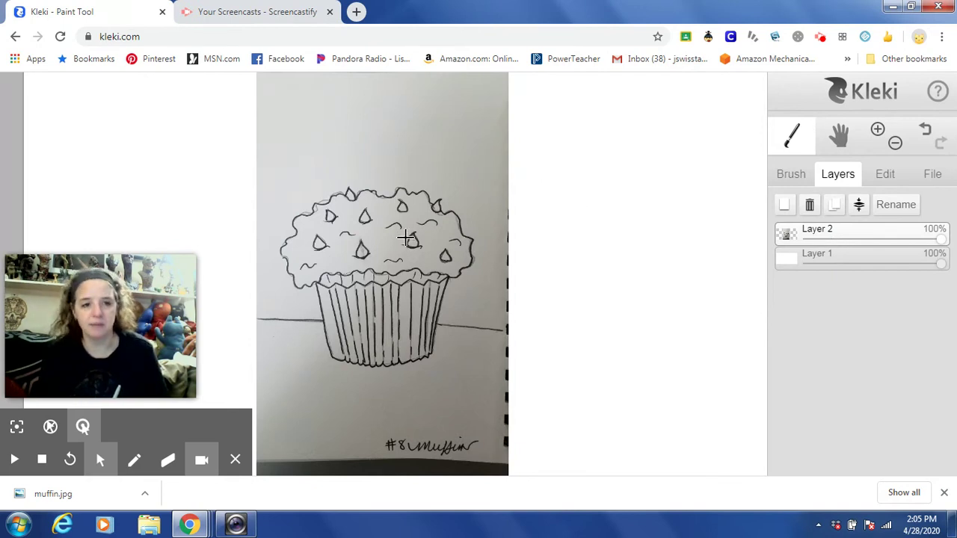
left_click(786, 207)
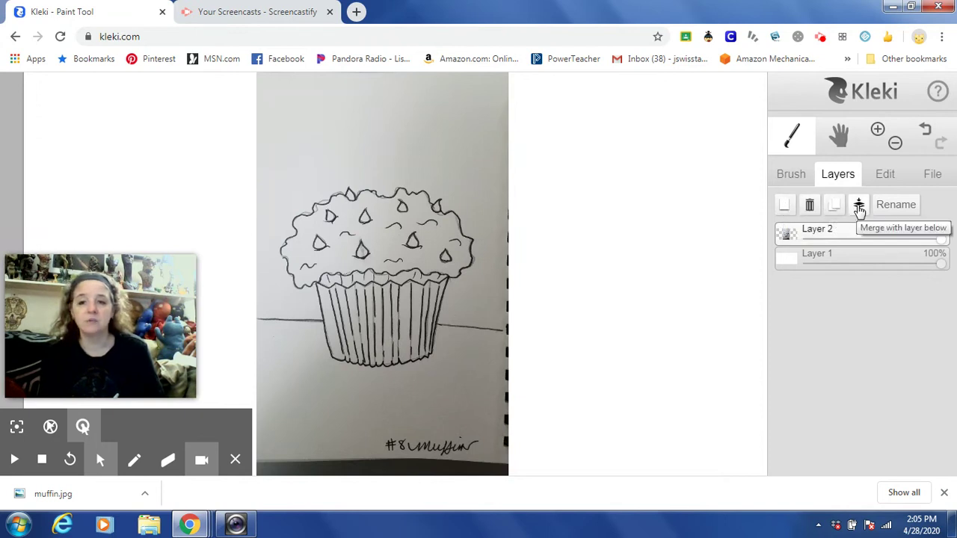
left_click(785, 206)
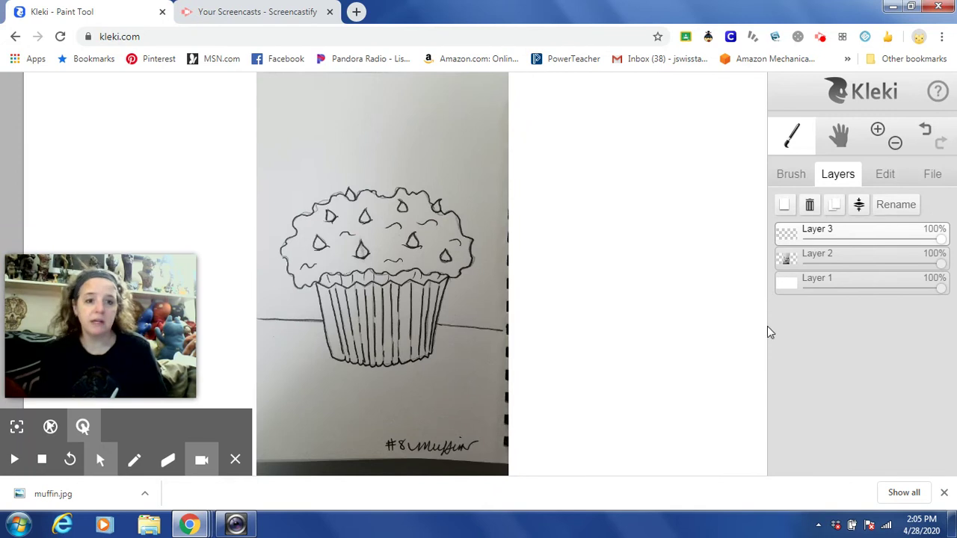
left_click(783, 286)
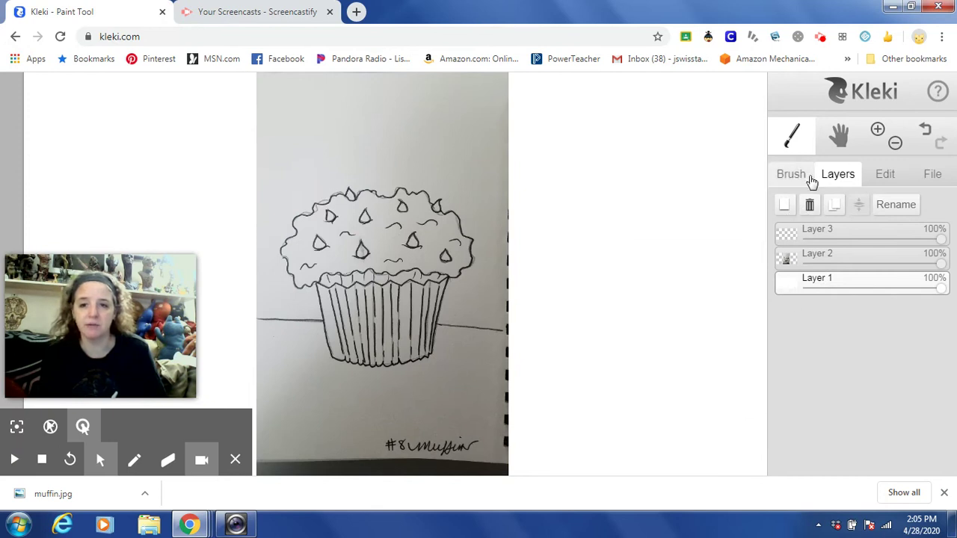
- Delete the white Layer 1, make Layer 3 active, and bring back the brush settings
left_click(810, 211)
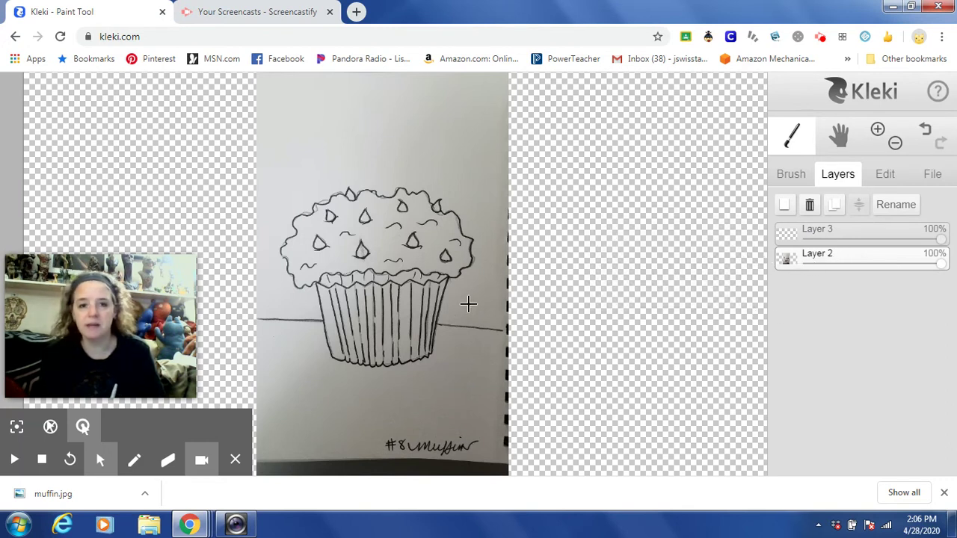
left_click(849, 229)
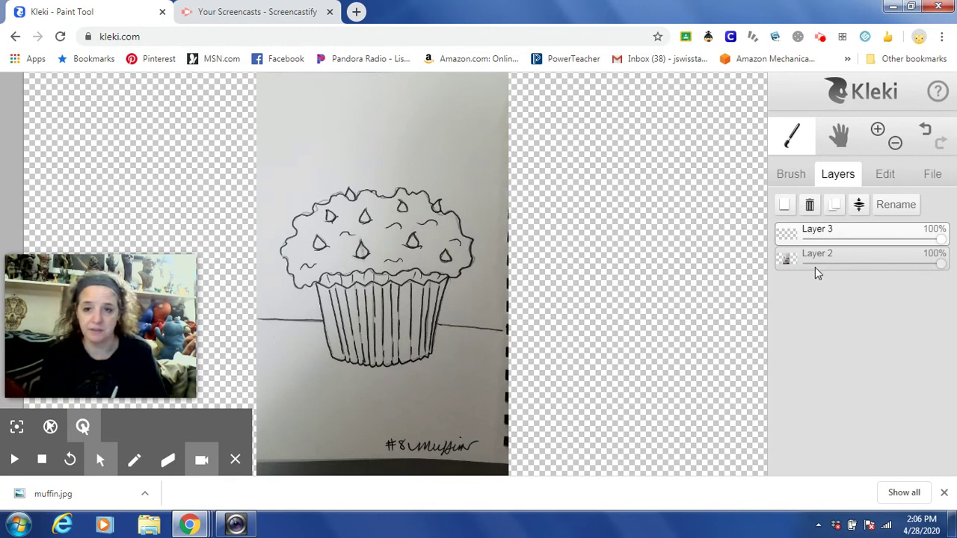
left_click(789, 178)
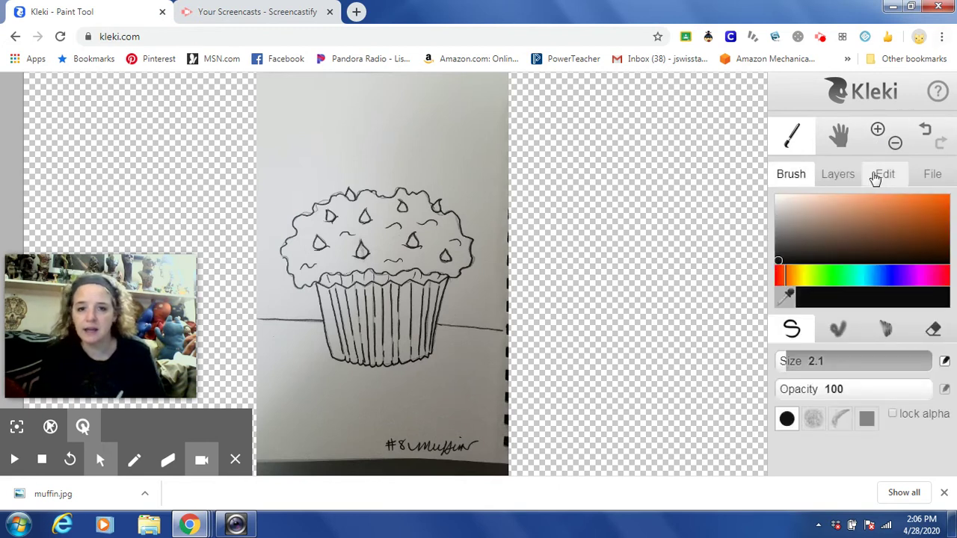
- Set the brush colour to medium blue and its size to 2.2
left_click(887, 275)
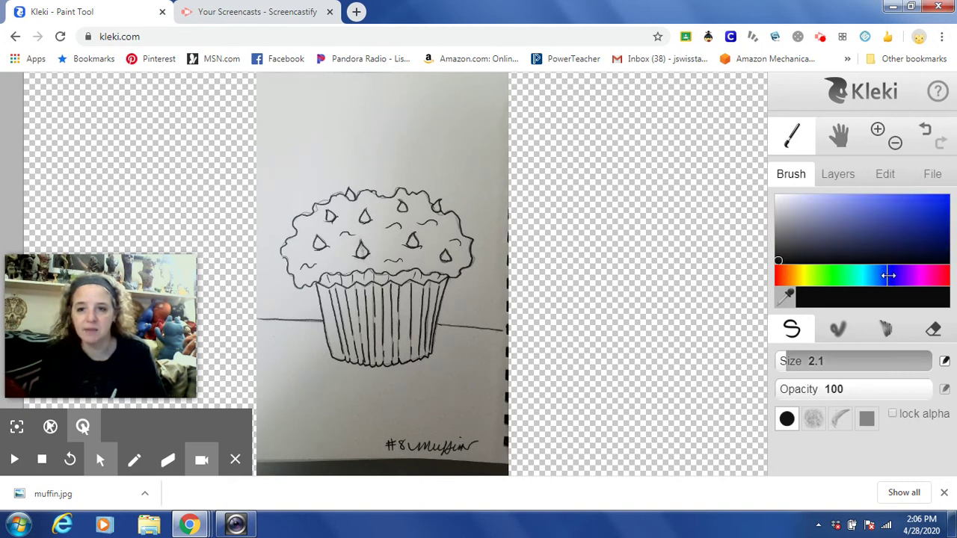
left_click(883, 275)
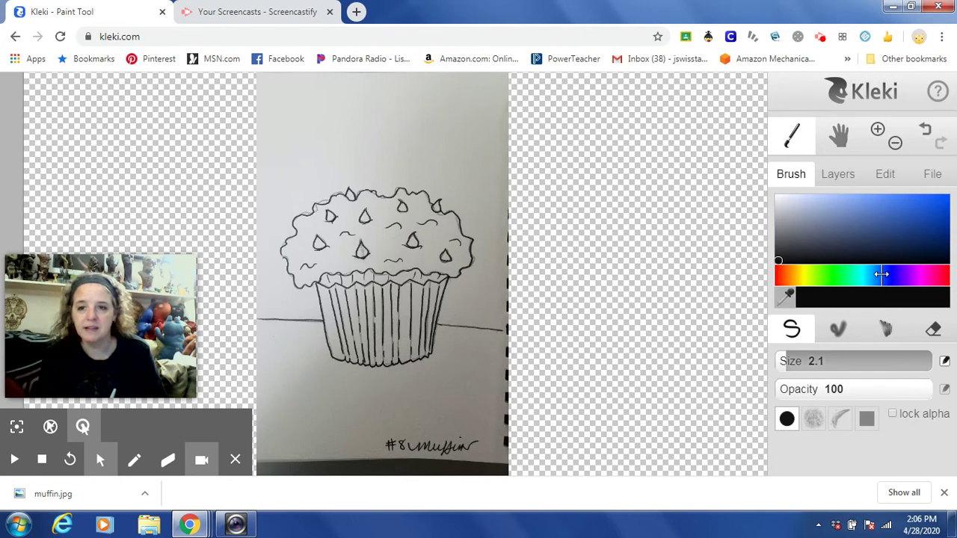
left_click(882, 217)
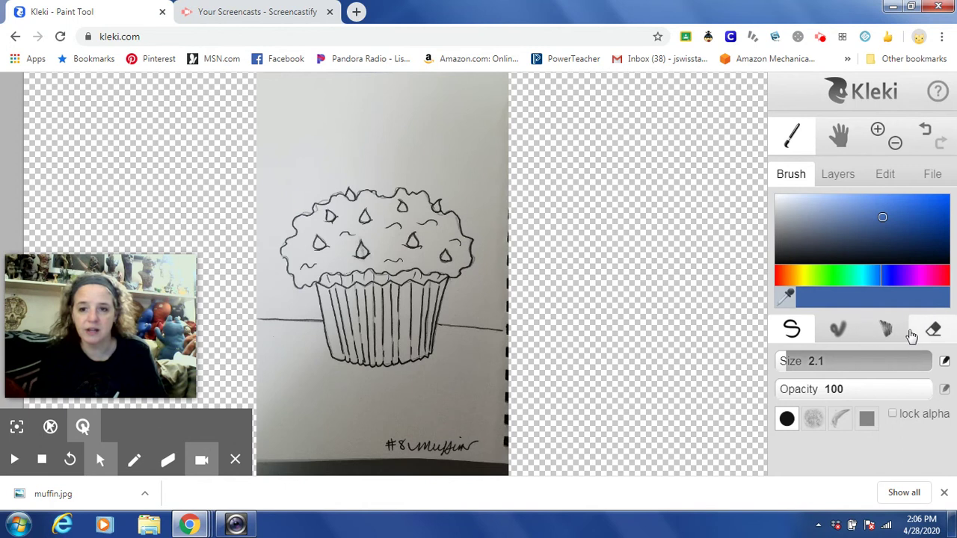
mouse_move(789, 363)
left_mouse_down()
mouse_move(835, 363)
mouse_move(787, 363)
left_mouse_up()
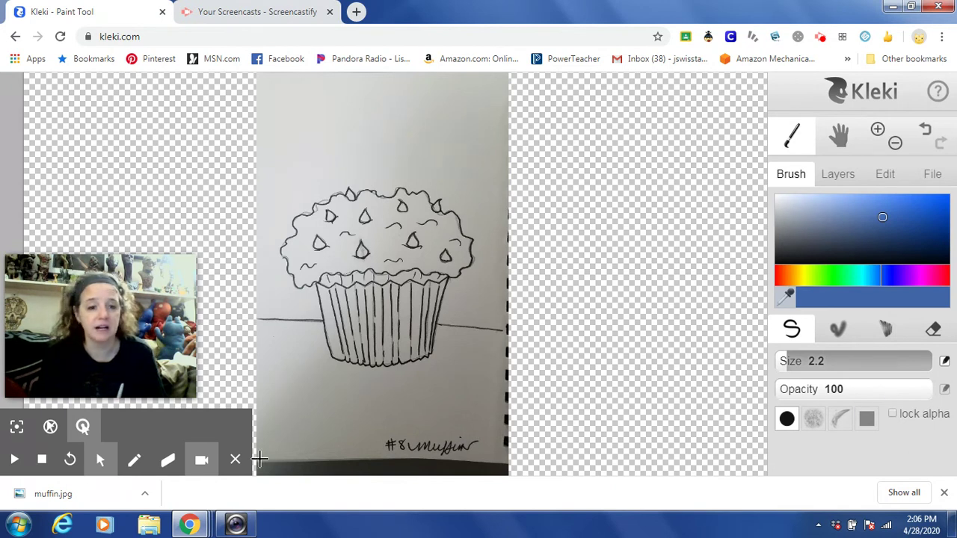
- Zoom to 400 % on the muffin wrapper, briefly stepping back to 200 %
left_click(877, 132)
left_click(877, 132)
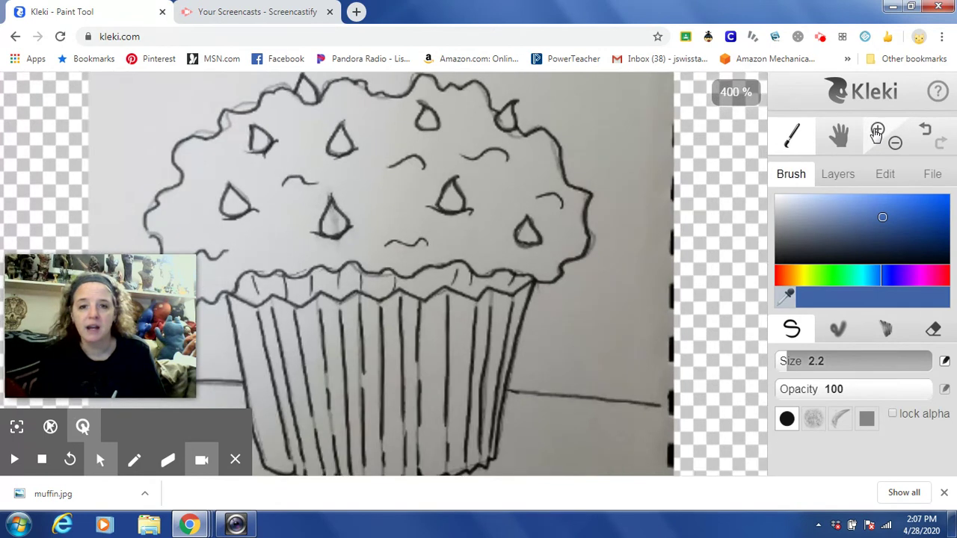
left_click(895, 143)
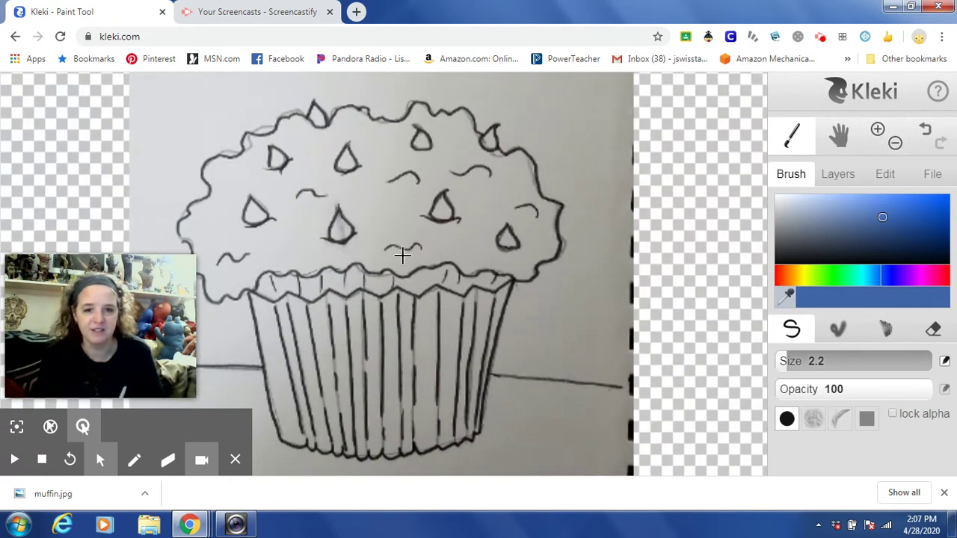
left_click(877, 134)
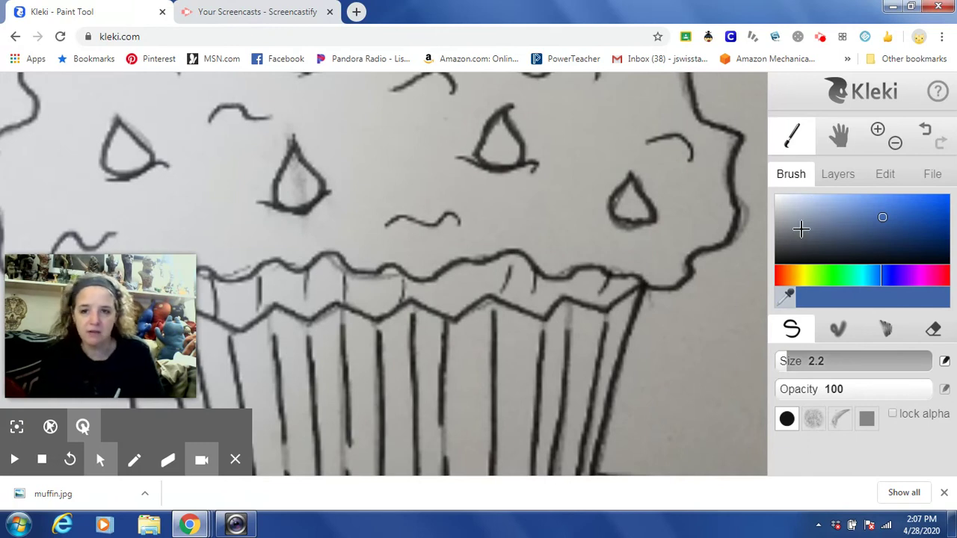
- With Layer 3 active, paint one liner stripe solid medium blue
left_click(836, 176)
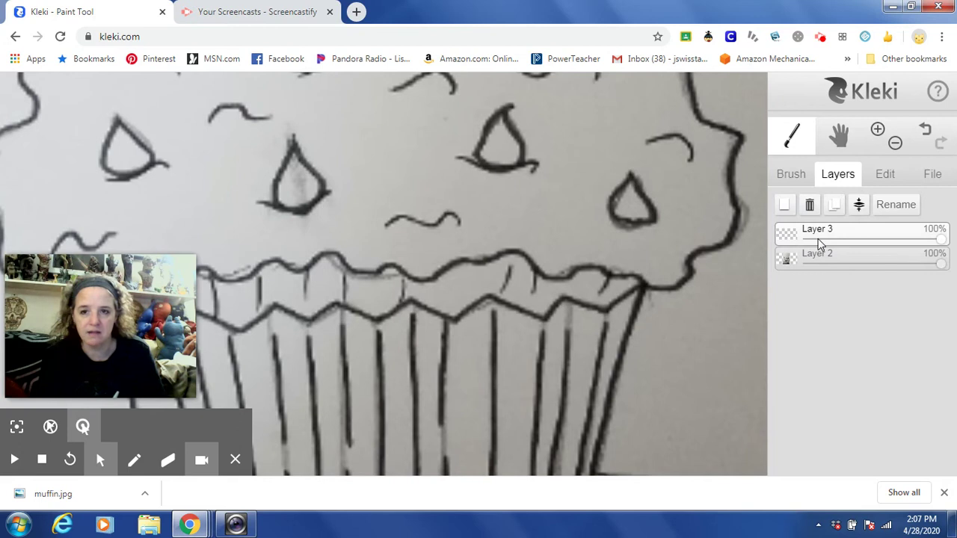
left_click(792, 179)
mouse_move(509, 352)
left_mouse_down()
mouse_move(501, 319)
mouse_move(521, 320)
mouse_move(503, 313)
mouse_move(525, 323)
mouse_move(513, 357)
mouse_move(508, 340)
mouse_move(533, 367)
mouse_move(537, 322)
mouse_move(522, 314)
mouse_move(527, 325)
mouse_move(515, 332)
mouse_move(508, 363)
mouse_move(500, 333)
mouse_move(505, 415)
mouse_move(515, 371)
mouse_move(519, 412)
mouse_move(519, 373)
mouse_move(530, 409)
mouse_move(522, 432)
mouse_move(520, 406)
mouse_move(523, 458)
mouse_move(514, 451)
mouse_move(510, 465)
mouse_move(503, 407)
mouse_move(501, 458)
mouse_move(500, 396)
mouse_move(523, 465)
left_mouse_up()
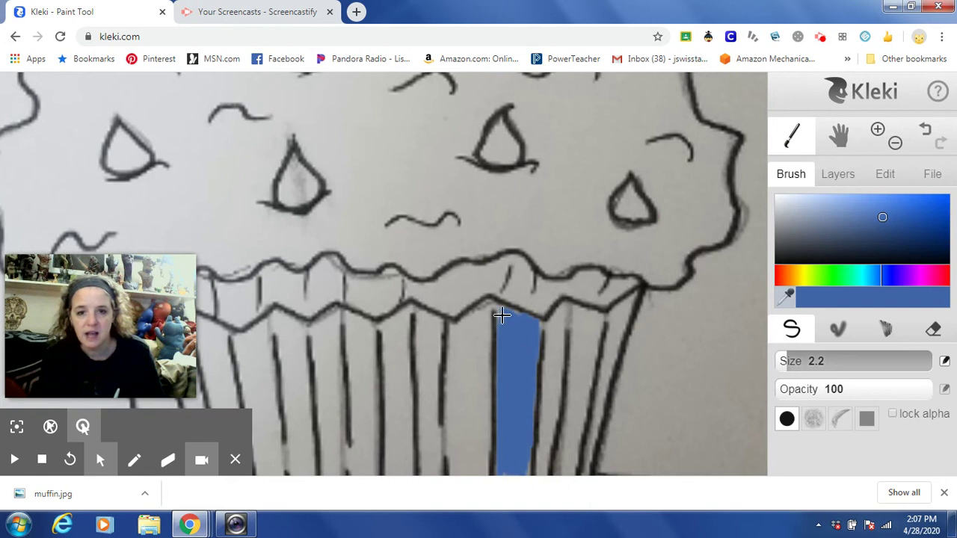
left_click_drag(501, 308, 540, 340)
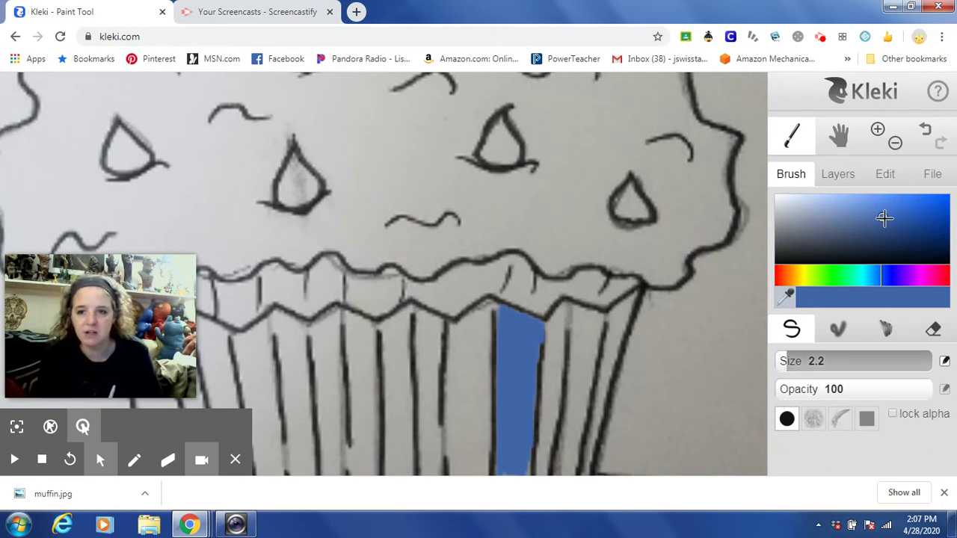
- Paint four more liner stripes navy with a size 4.2 brush, then switch the colour to black
left_click_drag(882, 216, 914, 236)
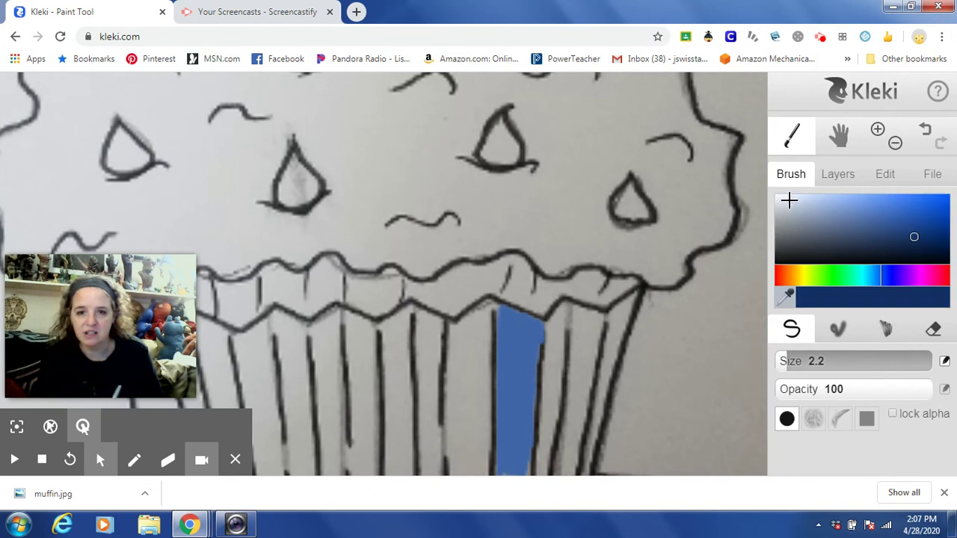
mouse_move(477, 339)
left_mouse_down()
mouse_move(478, 363)
mouse_move(490, 307)
mouse_move(475, 337)
mouse_move(487, 308)
mouse_move(457, 313)
mouse_move(458, 374)
left_mouse_up()
left_click_drag(784, 361, 794, 361)
mouse_move(463, 389)
left_mouse_down()
mouse_move(464, 350)
mouse_move(462, 427)
mouse_move(452, 331)
mouse_move(467, 417)
mouse_move(472, 322)
mouse_move(459, 339)
mouse_move(471, 417)
mouse_move(482, 351)
mouse_move(483, 470)
mouse_move(478, 413)
mouse_move(470, 467)
mouse_move(457, 421)
mouse_move(458, 471)
mouse_move(454, 420)
mouse_move(454, 473)
mouse_move(455, 401)
mouse_move(468, 471)
left_mouse_up()
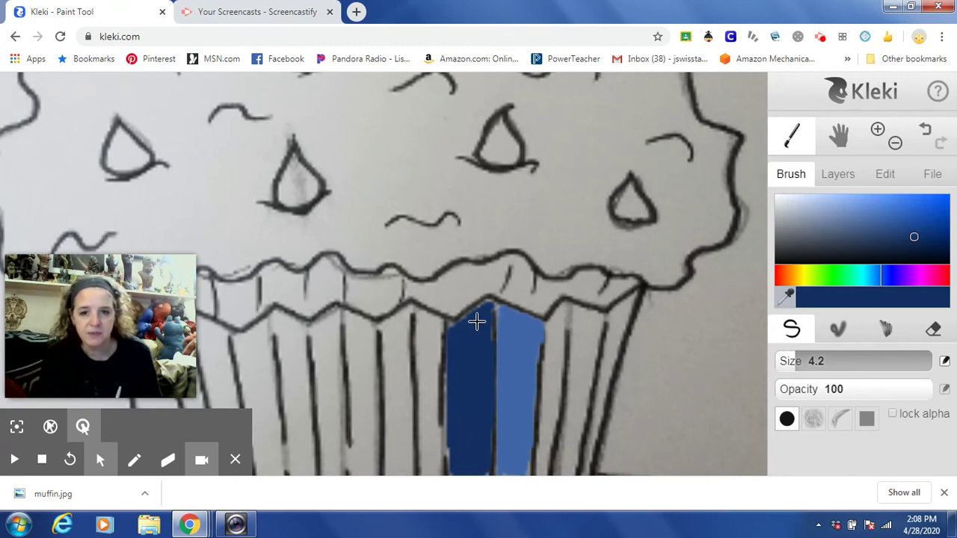
mouse_move(397, 336)
left_mouse_down()
mouse_move(396, 357)
mouse_move(403, 310)
mouse_move(389, 329)
mouse_move(406, 430)
mouse_move(404, 417)
mouse_move(391, 423)
mouse_move(391, 474)
mouse_move(389, 424)
mouse_move(391, 467)
left_mouse_up()
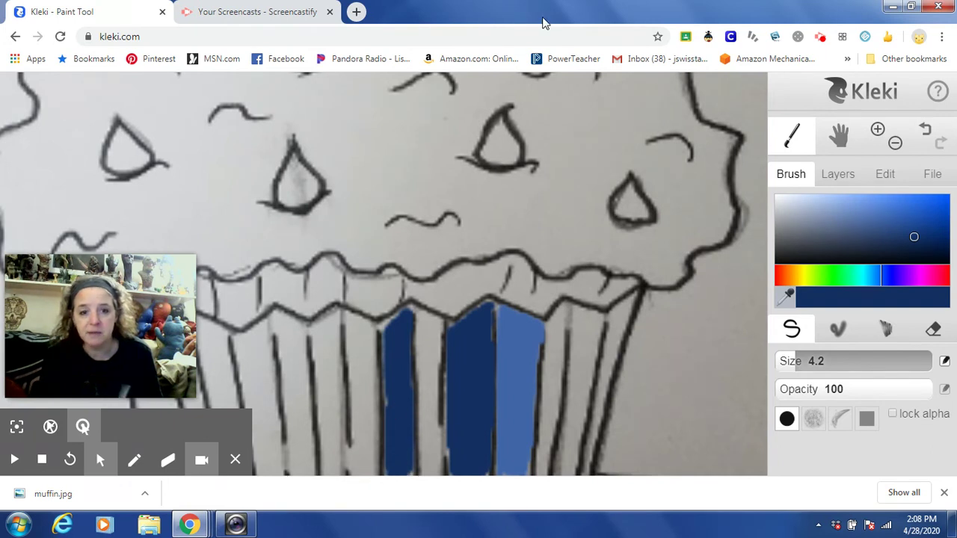
mouse_move(320, 336)
left_mouse_down()
mouse_move(323, 371)
mouse_move(323, 329)
mouse_move(330, 317)
mouse_move(332, 365)
mouse_move(336, 315)
mouse_move(320, 335)
mouse_move(334, 425)
mouse_move(339, 383)
mouse_move(338, 465)
mouse_move(339, 438)
mouse_move(338, 464)
mouse_move(326, 430)
mouse_move(328, 474)
mouse_move(317, 328)
mouse_move(318, 373)
mouse_move(318, 332)
mouse_move(330, 321)
mouse_move(336, 359)
left_mouse_up()
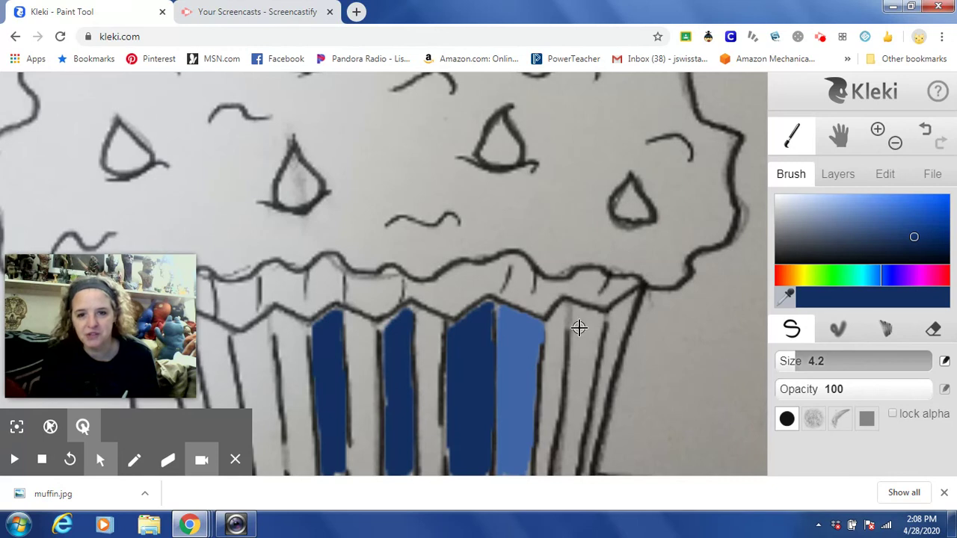
mouse_move(581, 320)
left_mouse_down()
mouse_move(580, 313)
mouse_move(596, 321)
mouse_move(587, 370)
mouse_move(579, 316)
mouse_move(574, 351)
mouse_move(588, 376)
mouse_move(564, 466)
left_mouse_up()
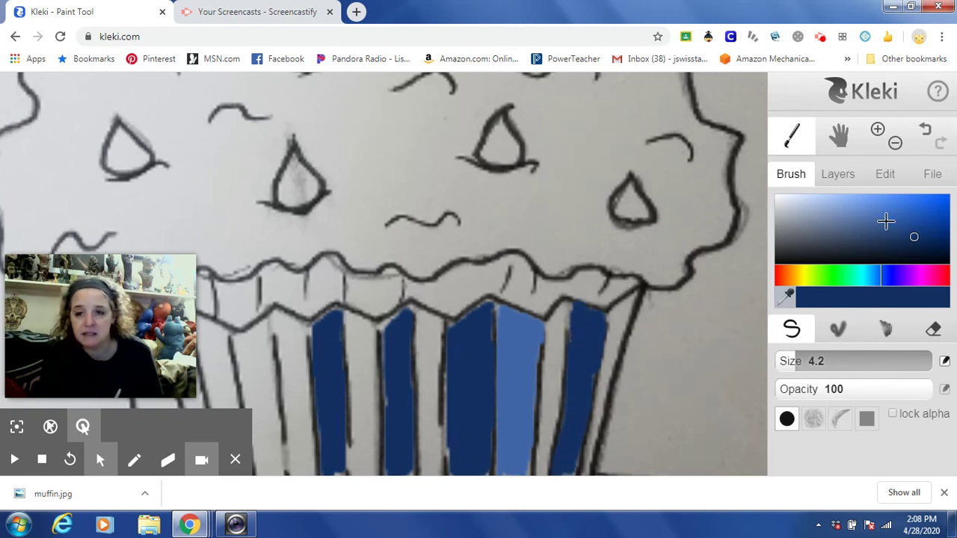
left_click_drag(912, 237, 899, 260)
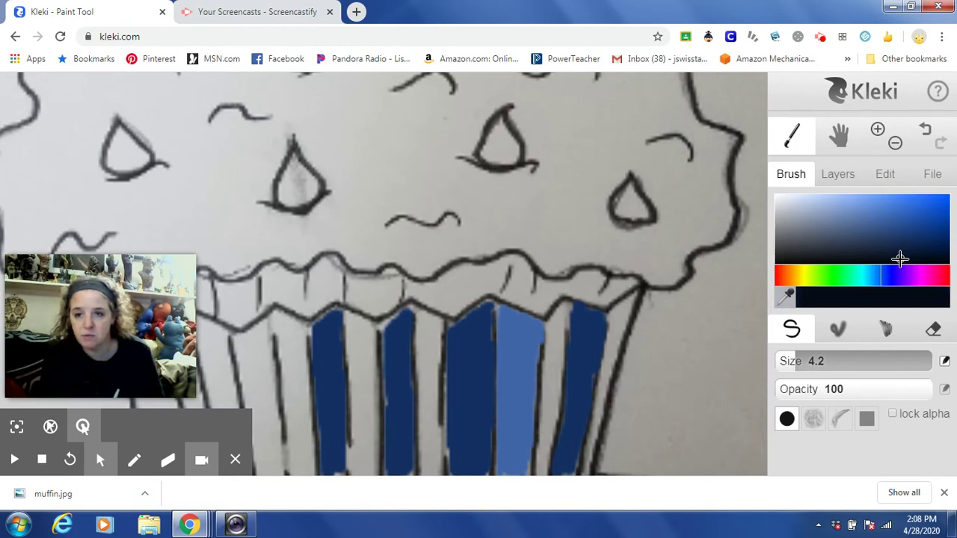
mouse_move(594, 321)
left_mouse_down()
mouse_move(527, 326)
mouse_move(566, 310)
left_mouse_up()
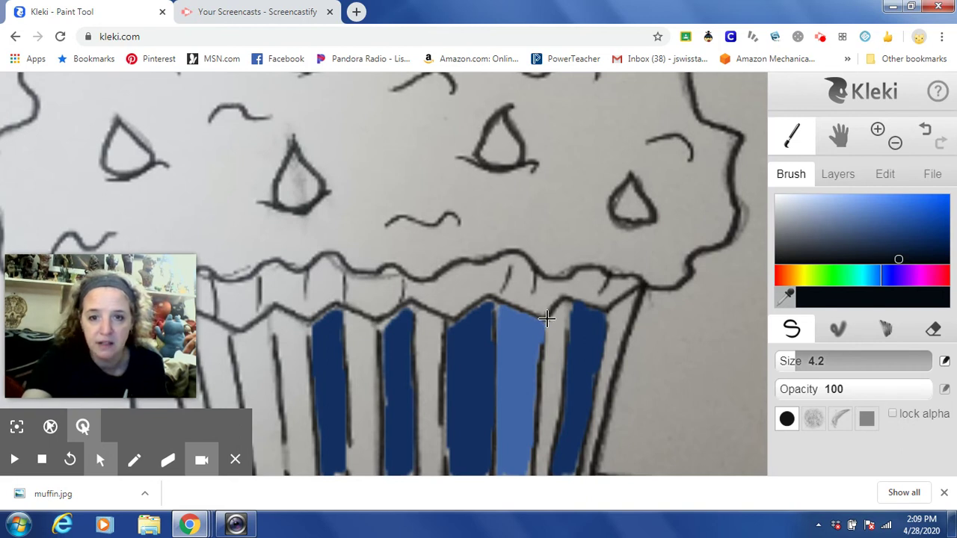
- Outline the liner's zigzag top and right edge in thick black, undoing one stray line
left_click_drag(563, 298, 551, 310)
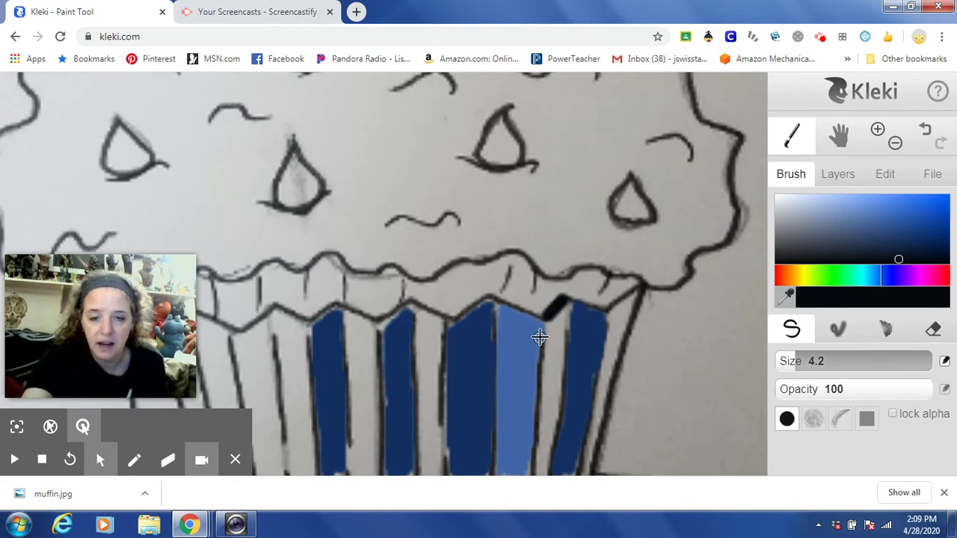
left_click_drag(564, 298, 606, 309)
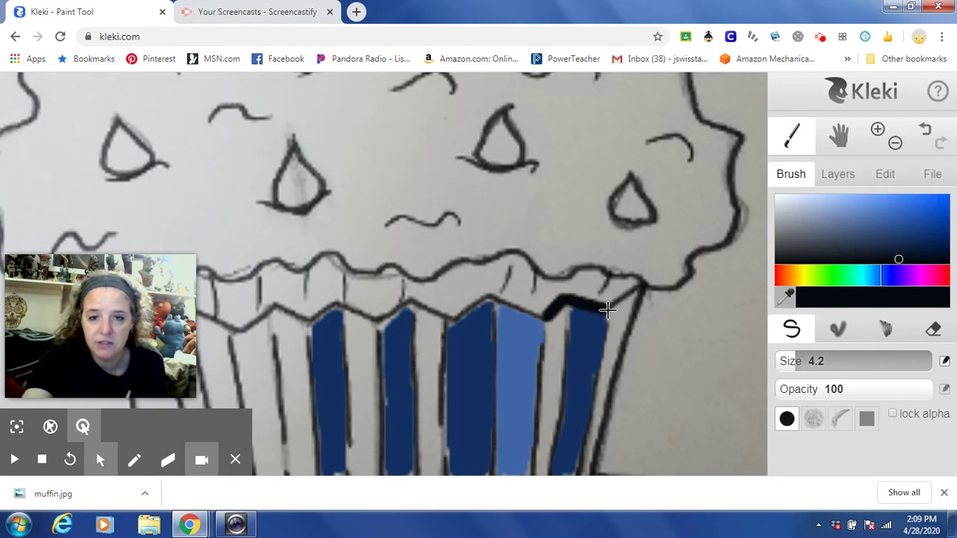
left_click(644, 285, "shift")
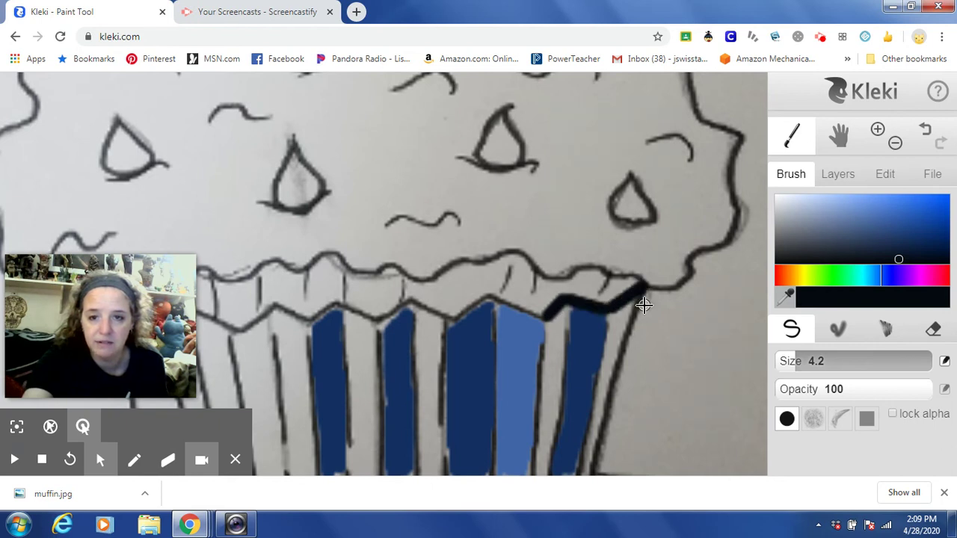
left_click(605, 419, "shift")
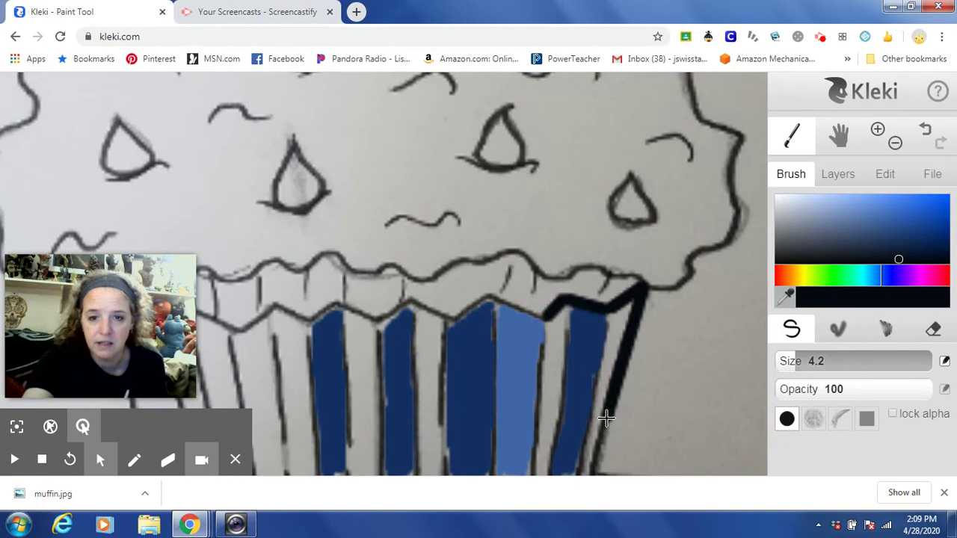
left_click(544, 320, "shift")
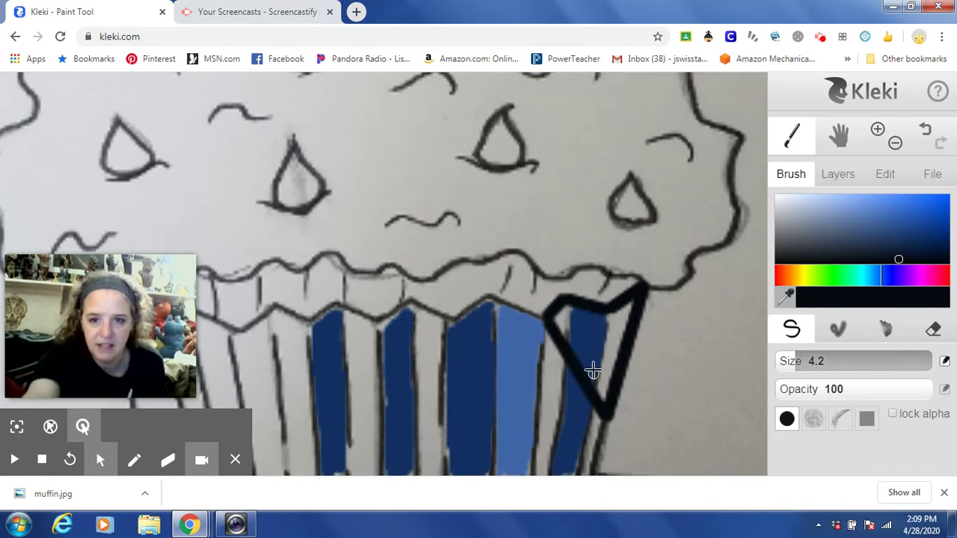
left_click(924, 131)
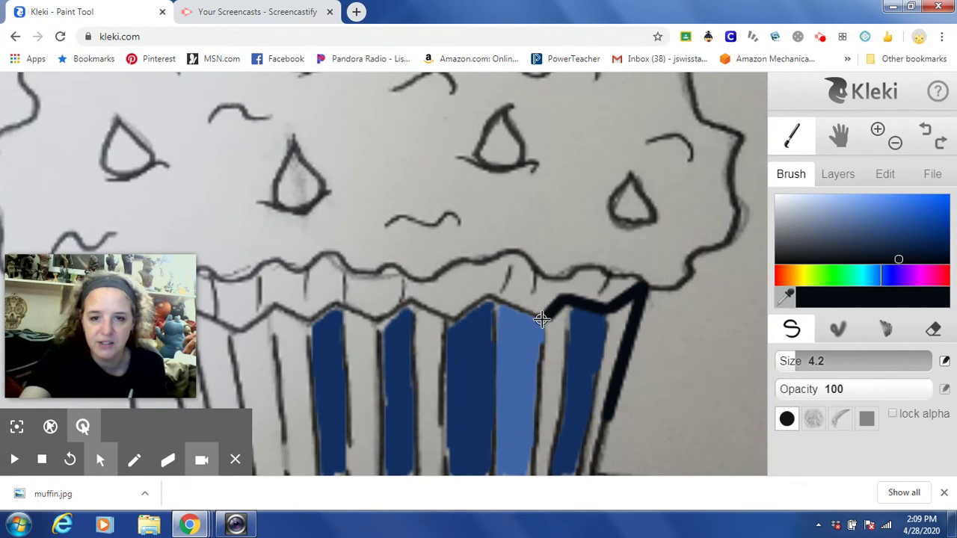
left_click_drag(546, 319, 560, 305)
mouse_move(489, 296)
left_mouse_down()
mouse_move(453, 320)
mouse_move(395, 302)
mouse_move(409, 301)
mouse_move(376, 320)
left_mouse_up()
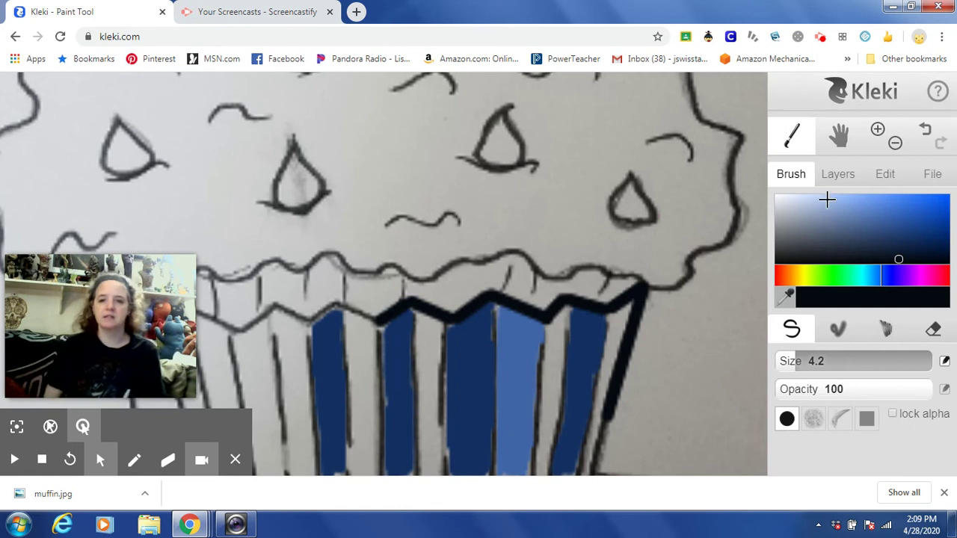
- Preview the colour layer by fading Layer 2 to 0% opacity, then restore it to 100%
left_click(841, 178)
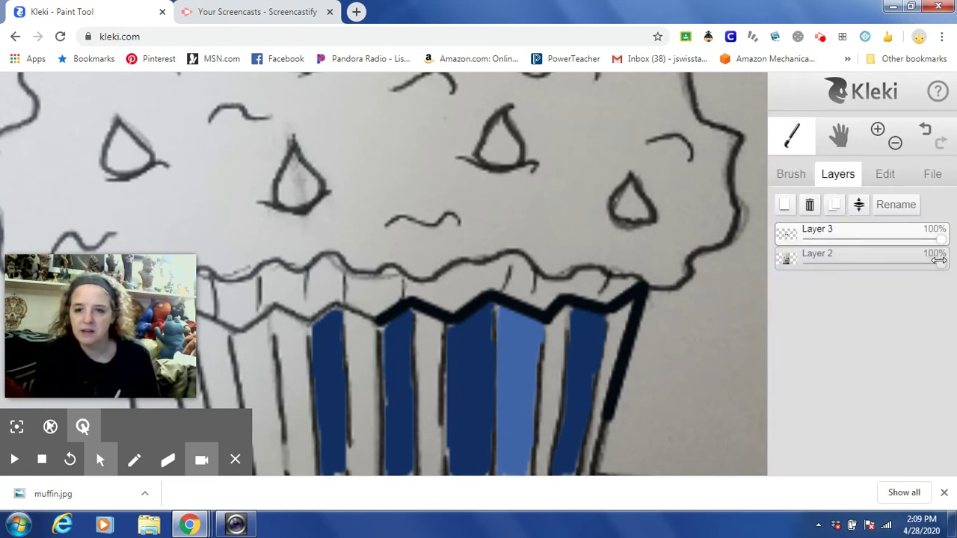
left_click_drag(939, 264, 803, 264)
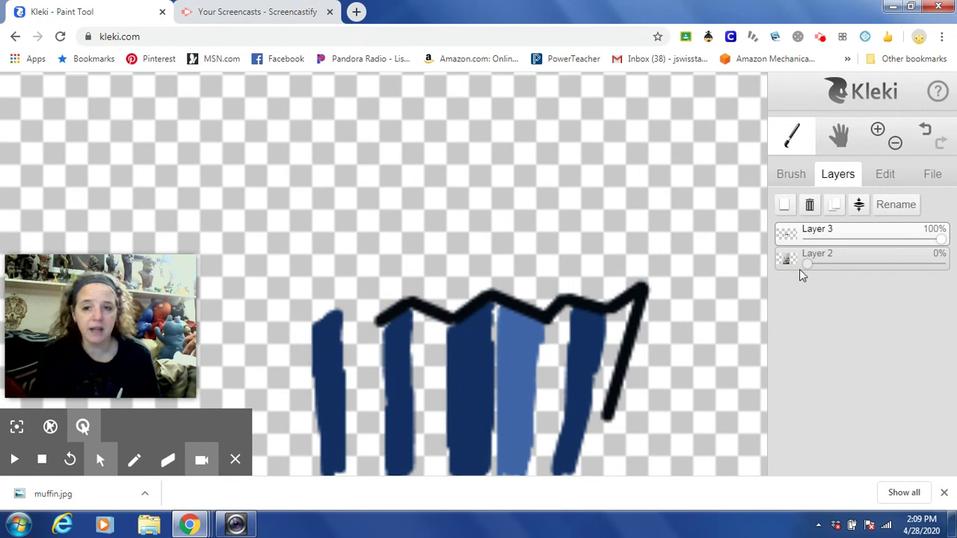
left_click_drag(809, 264, 948, 271)
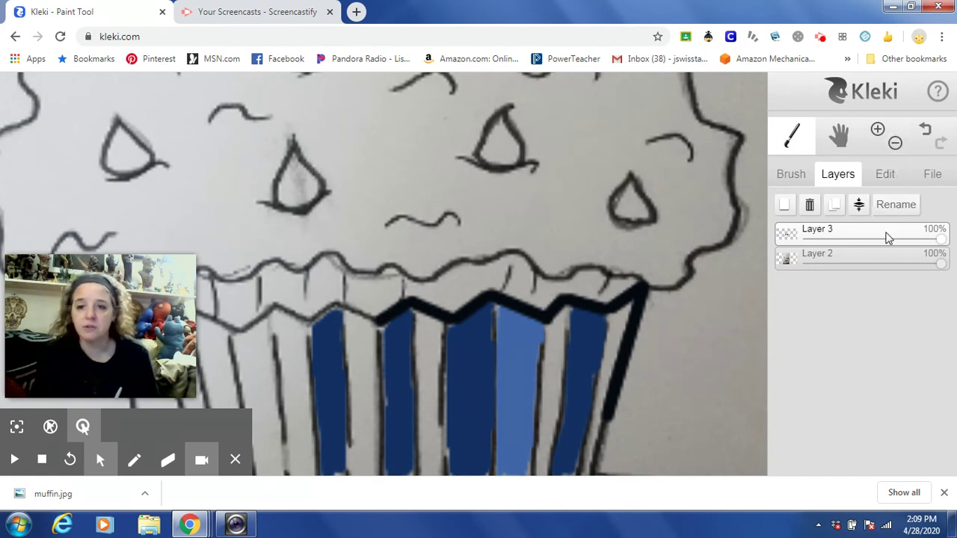
- Go from the Edit panel to the File panel's save, storage and upload options
left_click(883, 175)
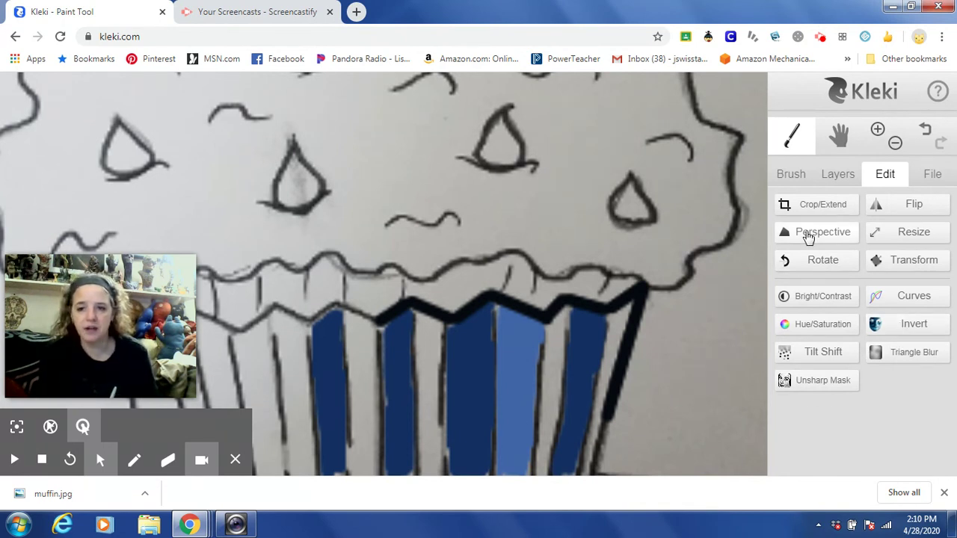
left_click(932, 177)
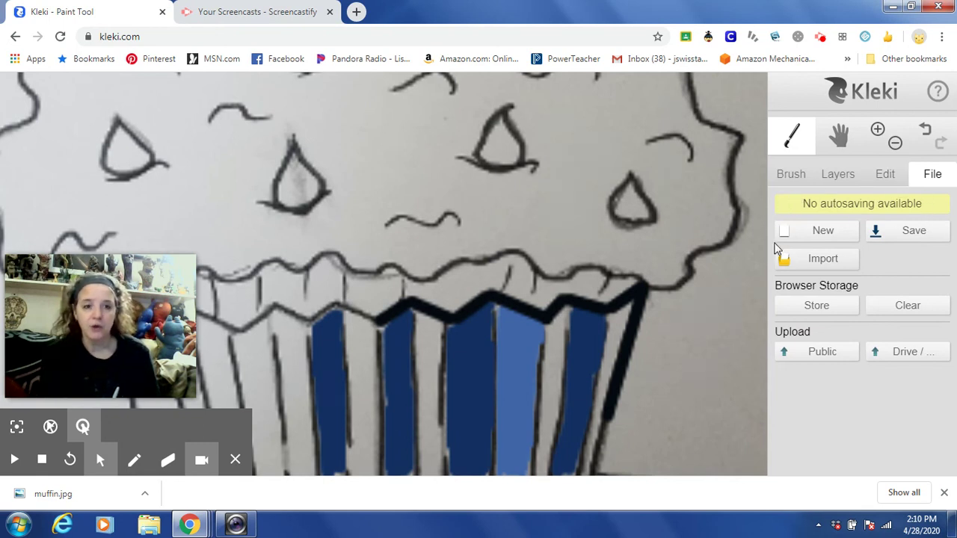
- Download the muffin drawing as PNG twice and store it in browser storage
left_click(879, 237)
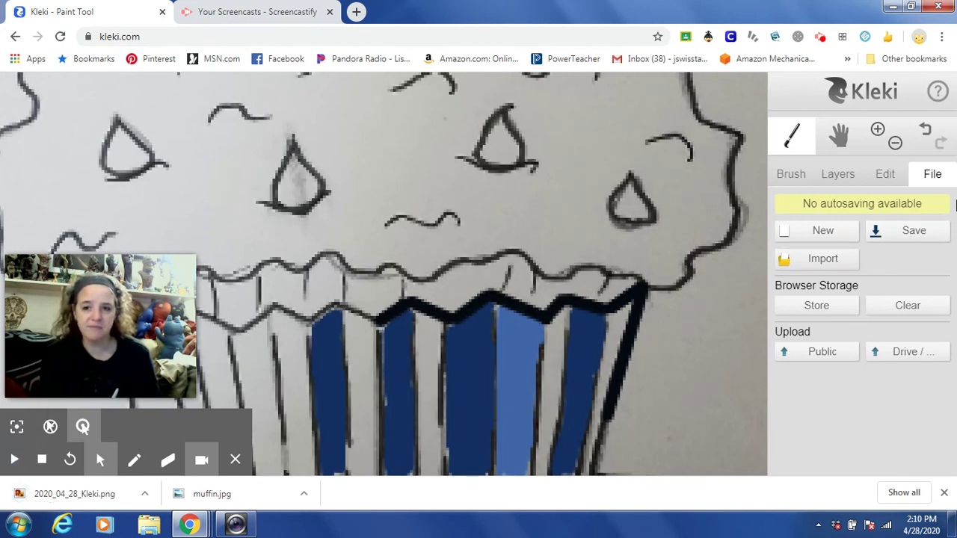
left_click(917, 238)
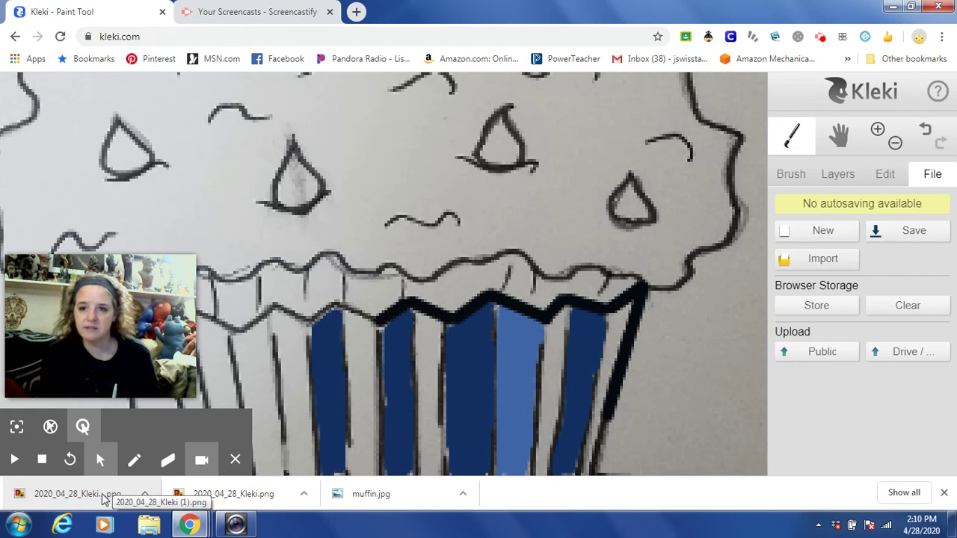
left_click(817, 305)
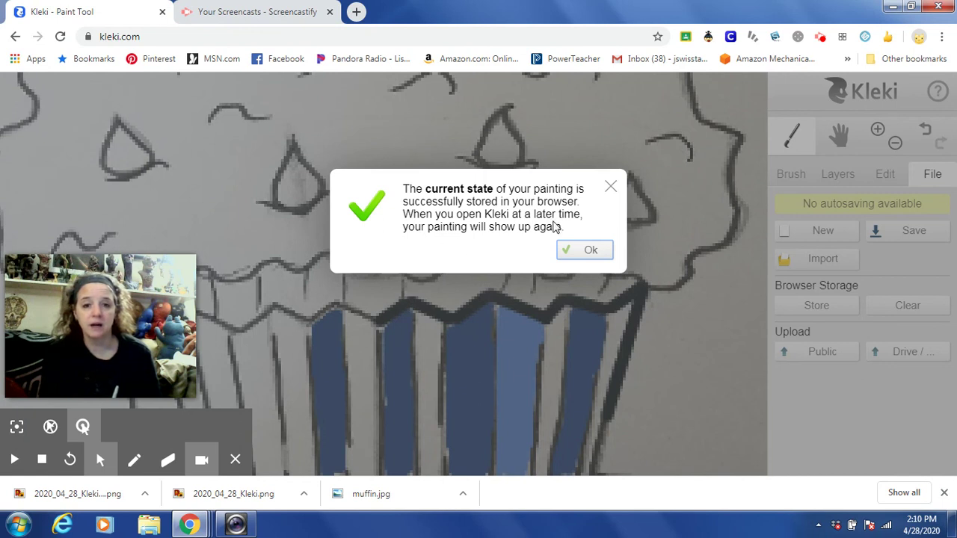
- Dismiss the storage confirmation and open the public Imgur upload form
left_click(583, 252)
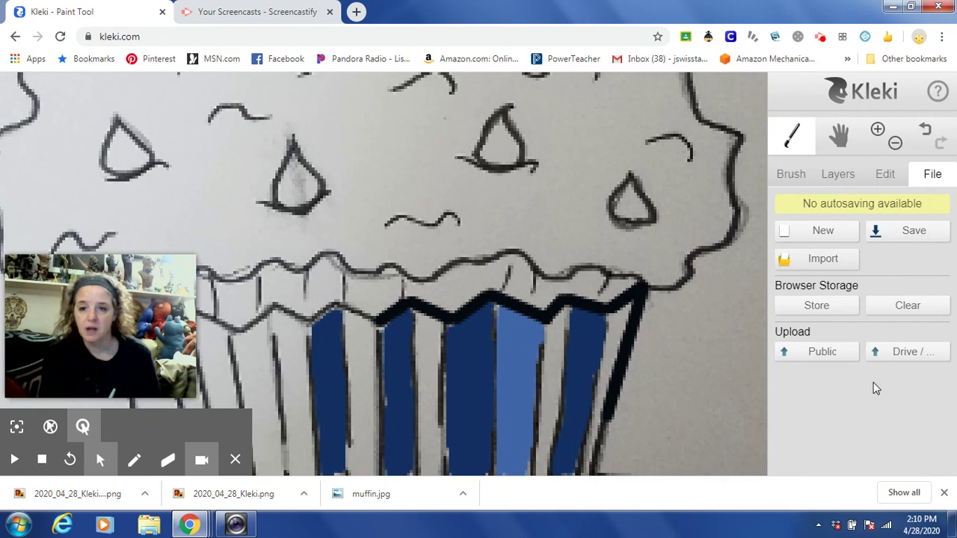
left_click(795, 358)
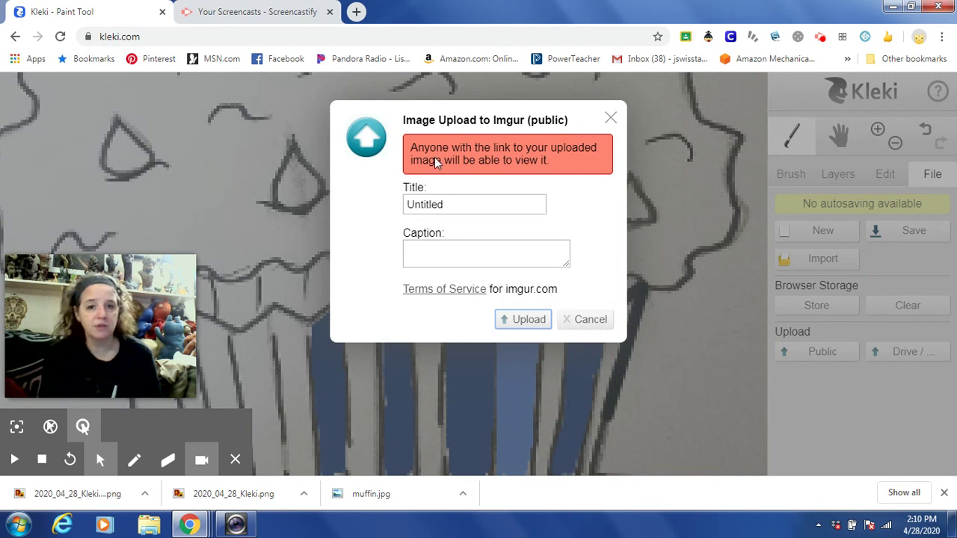
- Close the Imgur form and open the Drive cloud save window
left_click(611, 118)
left_click(897, 352)
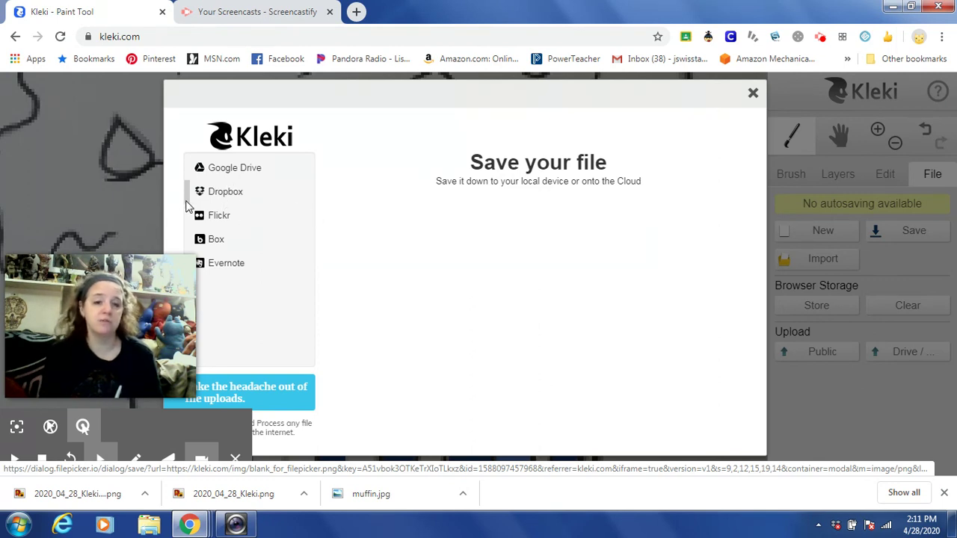
- Close the Save your file dialog without saving to any cloud service
left_click(752, 96)
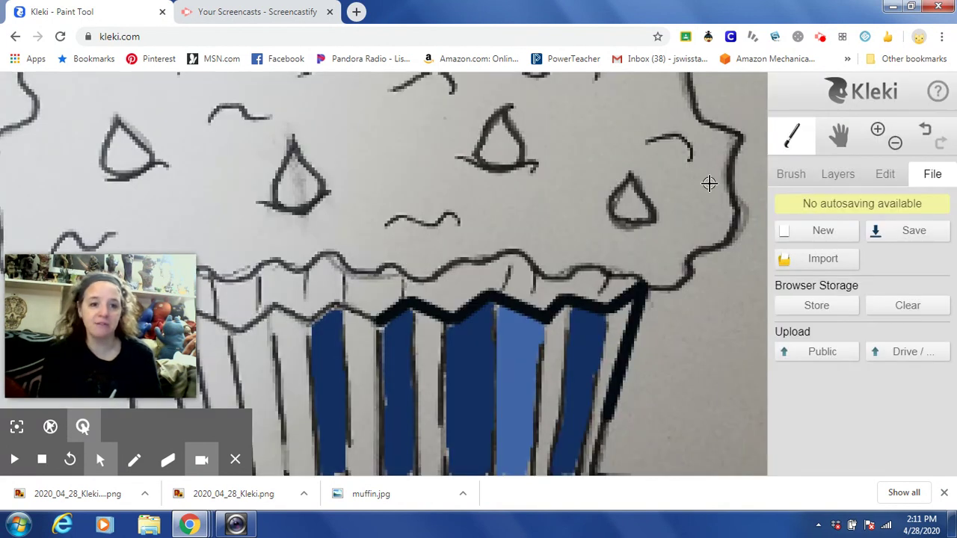